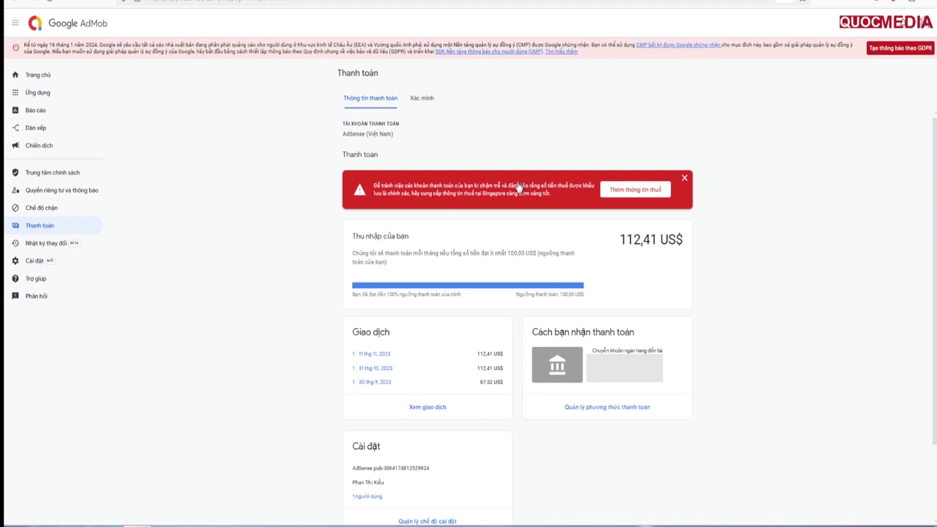
Go from the banner to tax information management and start adding Singapore tax info
left_click(627, 193)
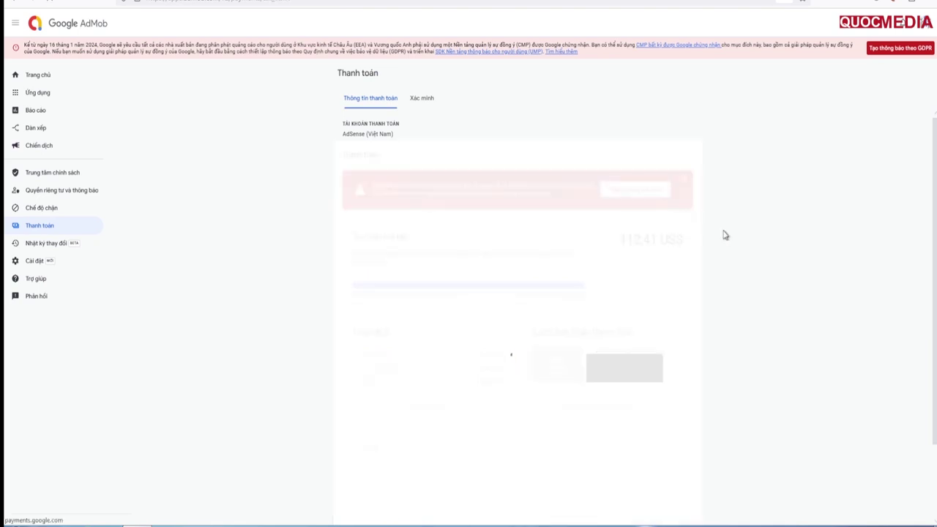
left_click(634, 190)
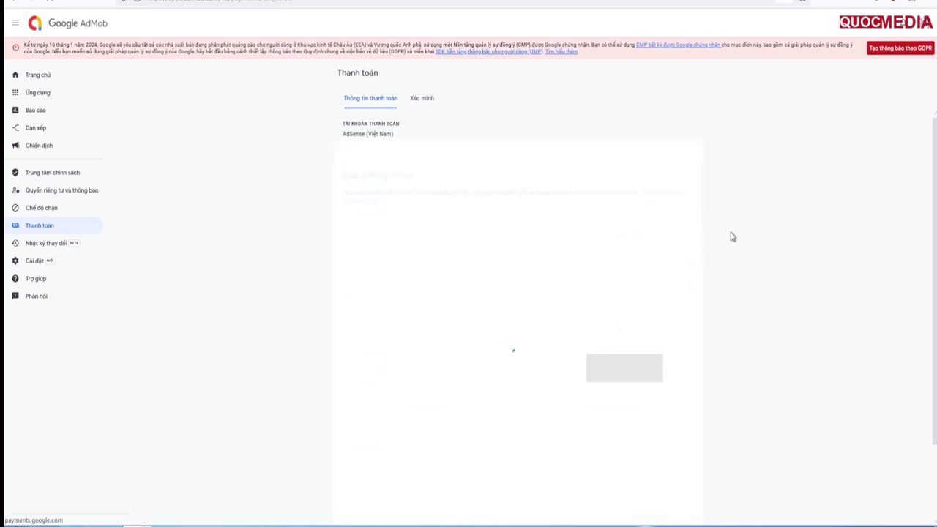
key("ctrl+plus")
key("ctrl+plus")
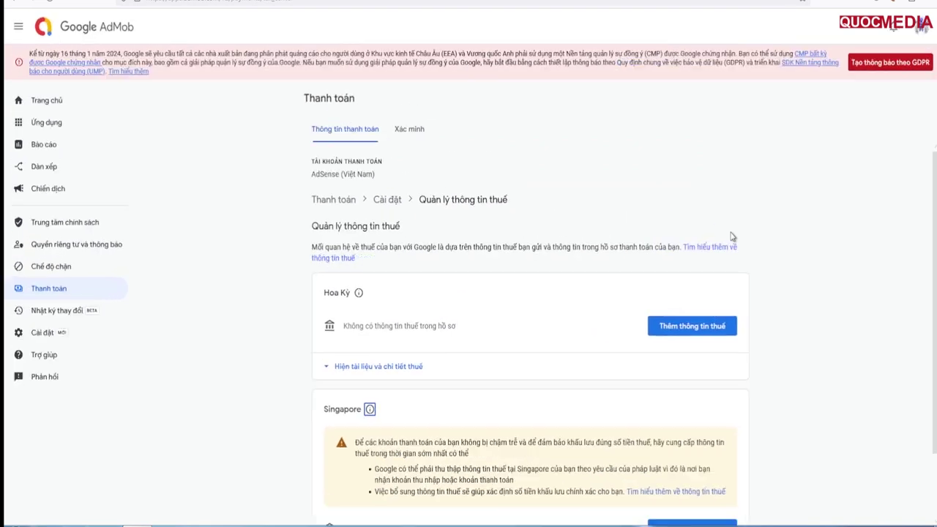
scroll(732, 237, "down", 1)
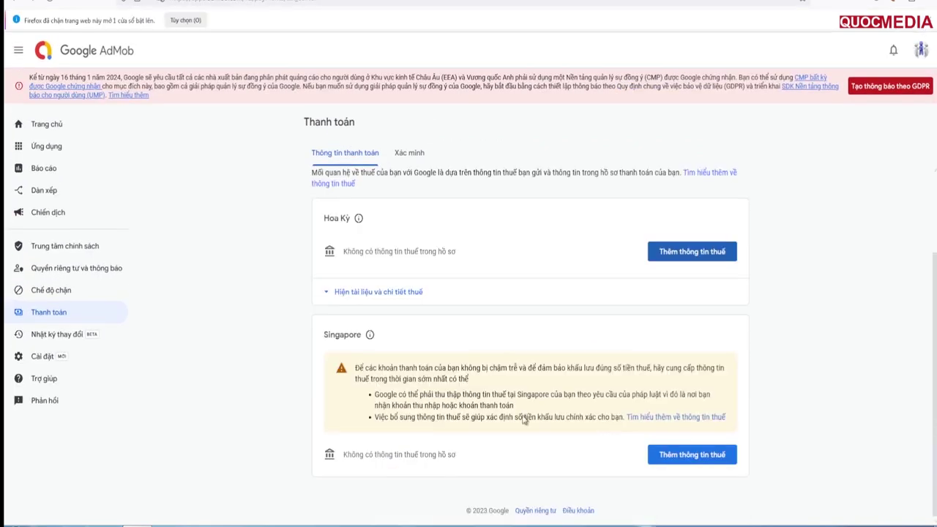
left_click(690, 459)
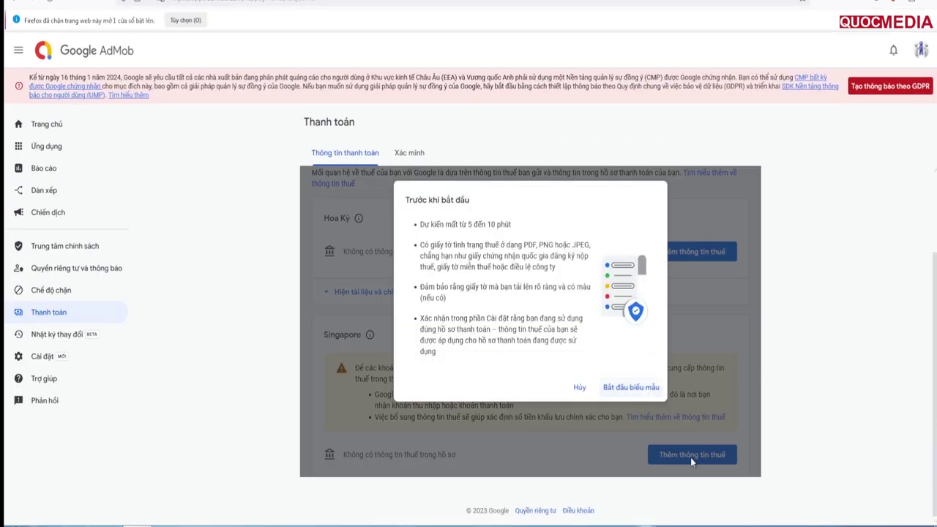
Begin the Singapore tax form and set the business type to 'Tư nhân/một chủ'
left_click(622, 391)
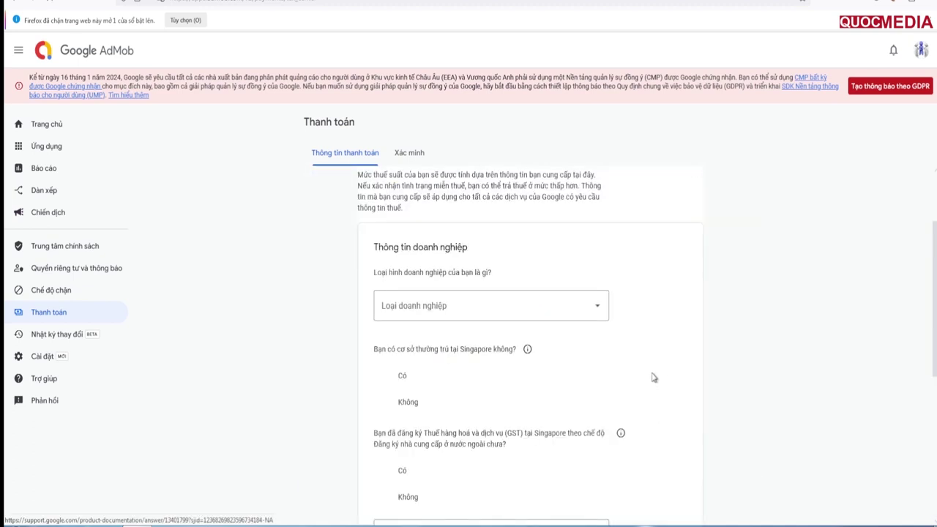
scroll(582, 304, "up", 2)
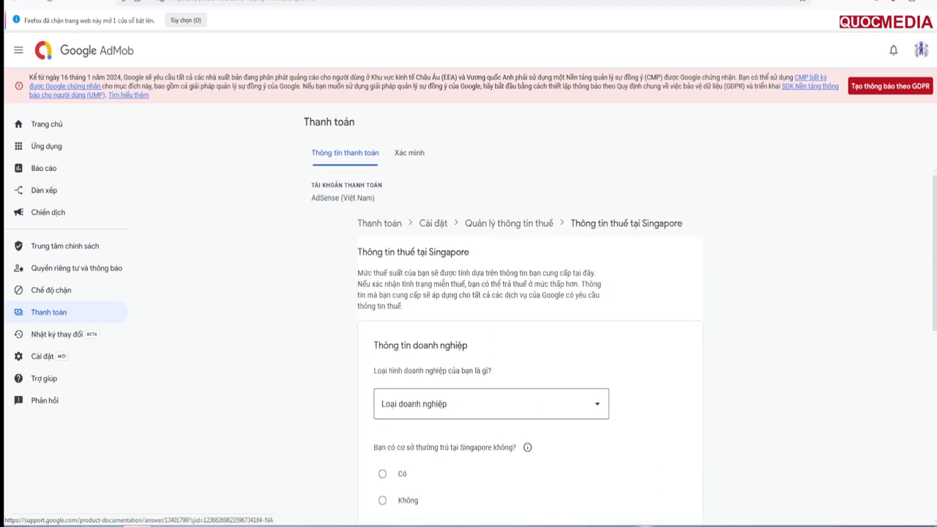
scroll(505, 324, "down", 3)
left_click(534, 314)
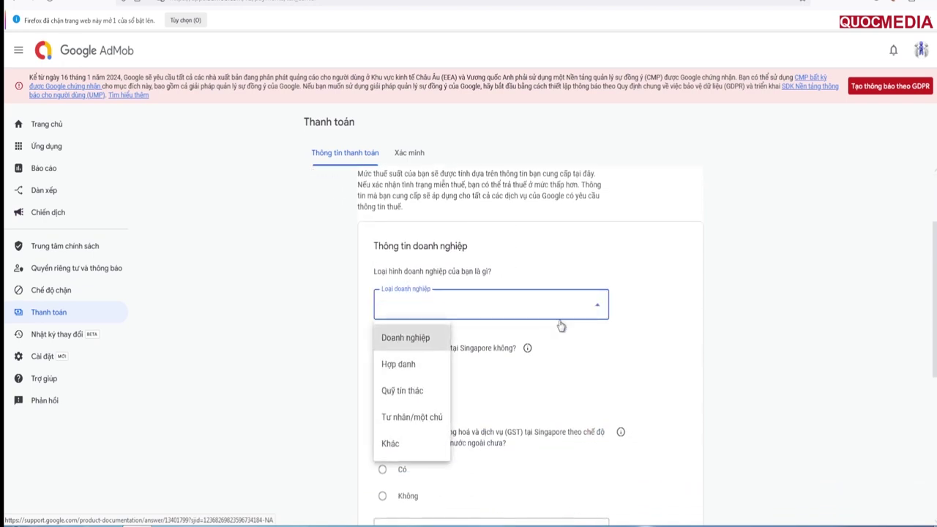
left_click(412, 421)
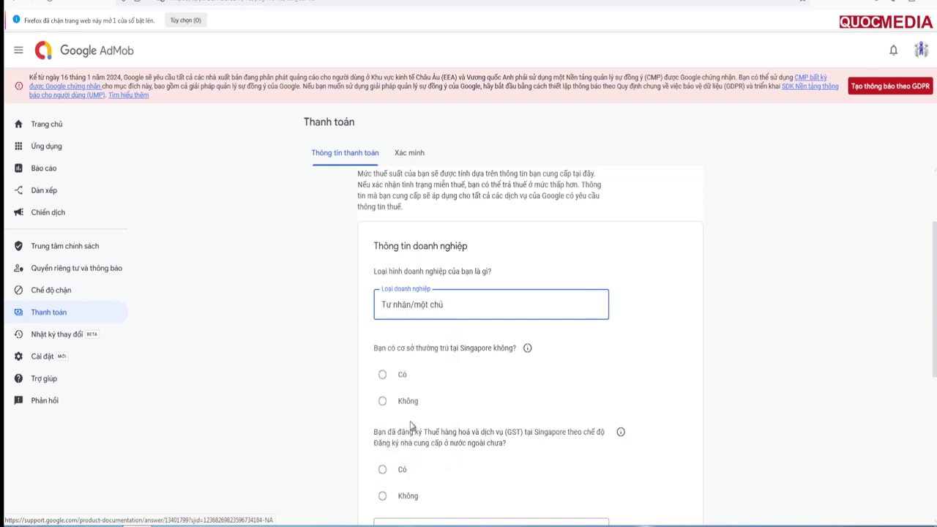
Answer Không to permanent establishment, GST registration, exemption and reduced-rate questions, then submit
left_click(382, 400)
scroll(446, 429, "down", 3)
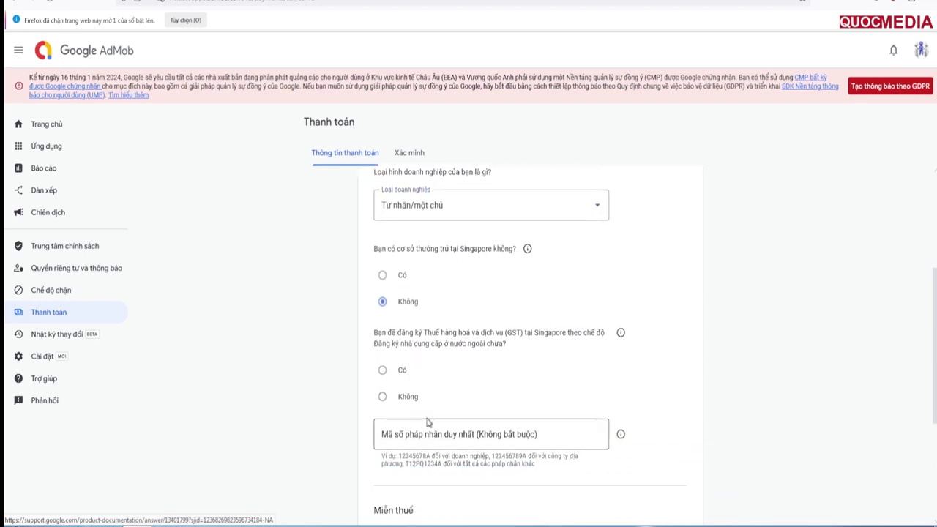
left_click(382, 396)
scroll(460, 414, "down", 5)
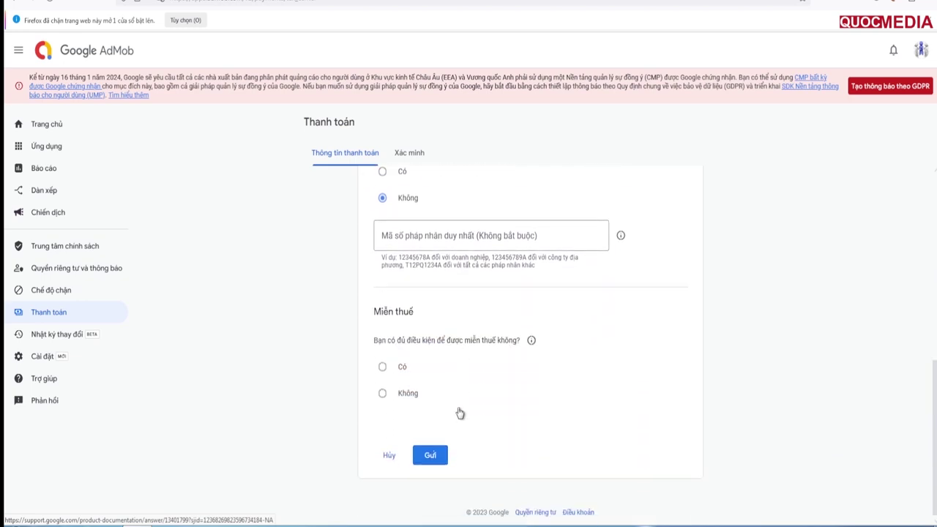
left_click(383, 396)
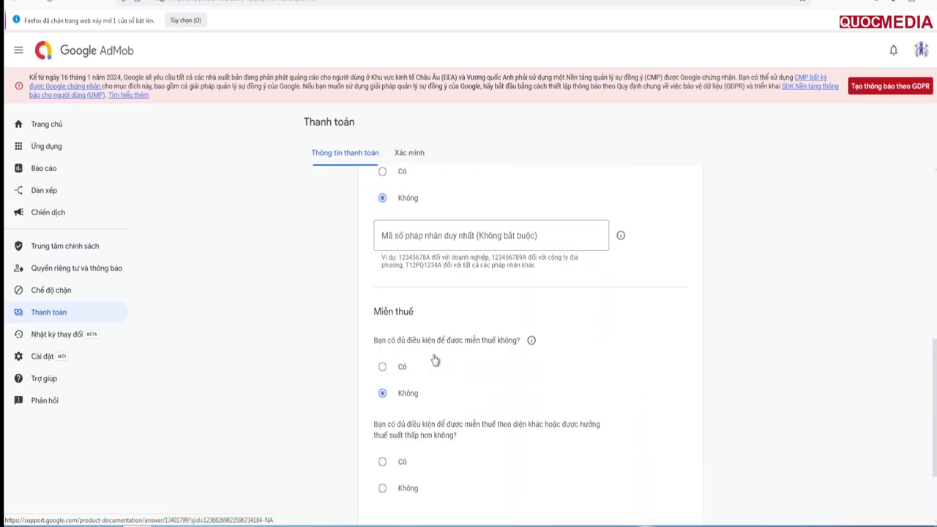
scroll(456, 410, "down", 1)
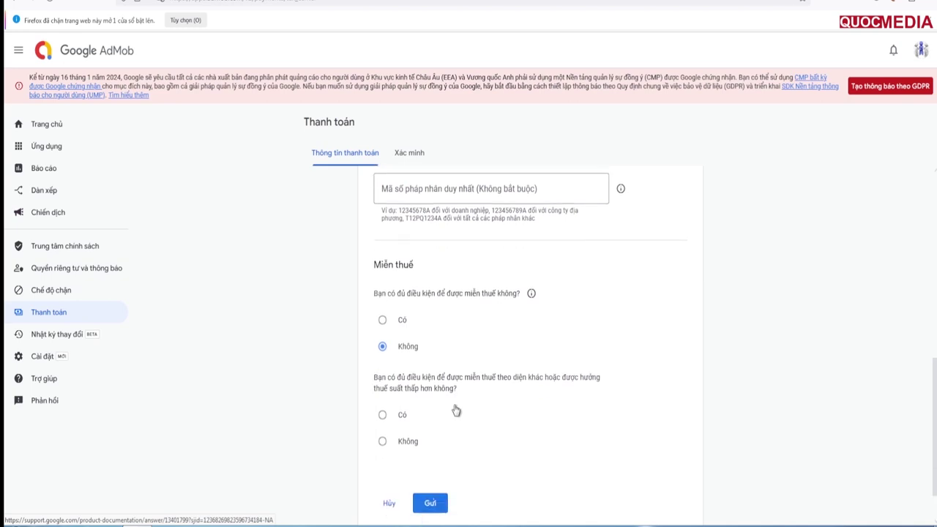
left_click(392, 441)
scroll(465, 454, "down", 1)
left_click(441, 455)
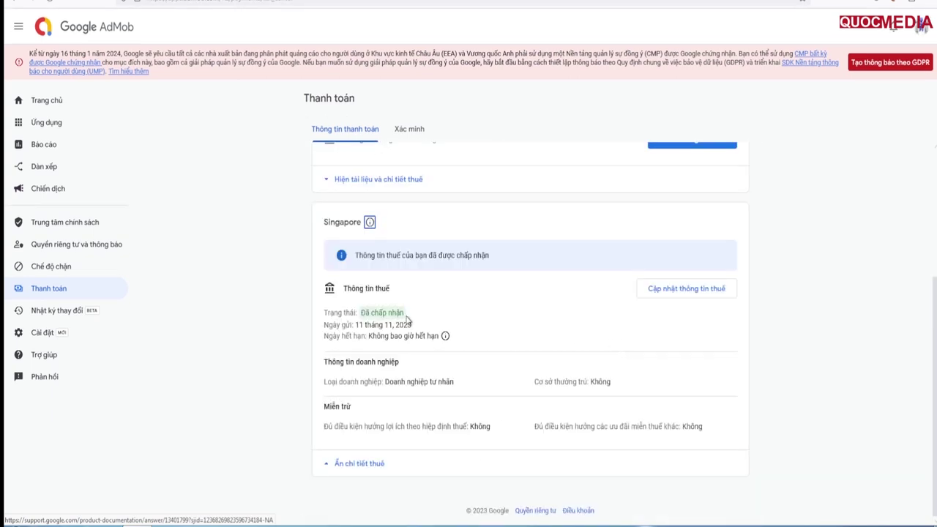
left_click_drag(356, 325, 411, 326)
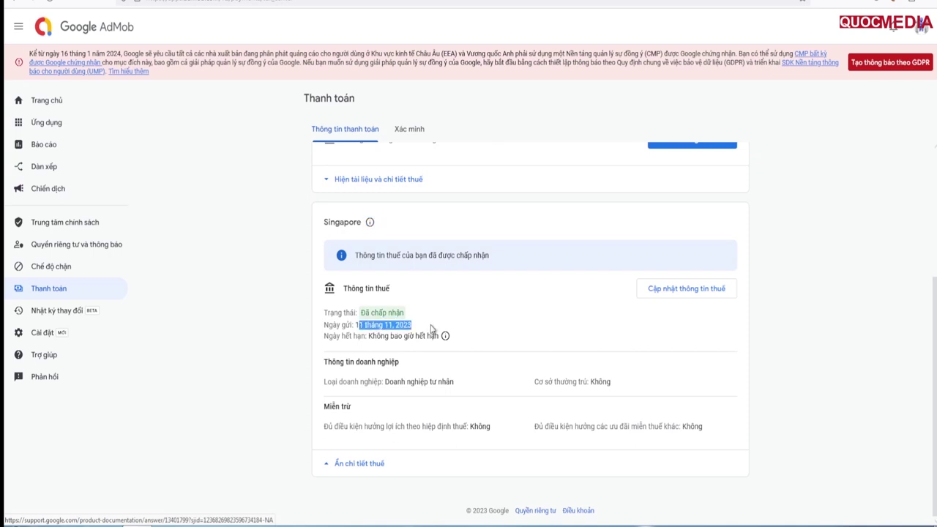
left_click(515, 323)
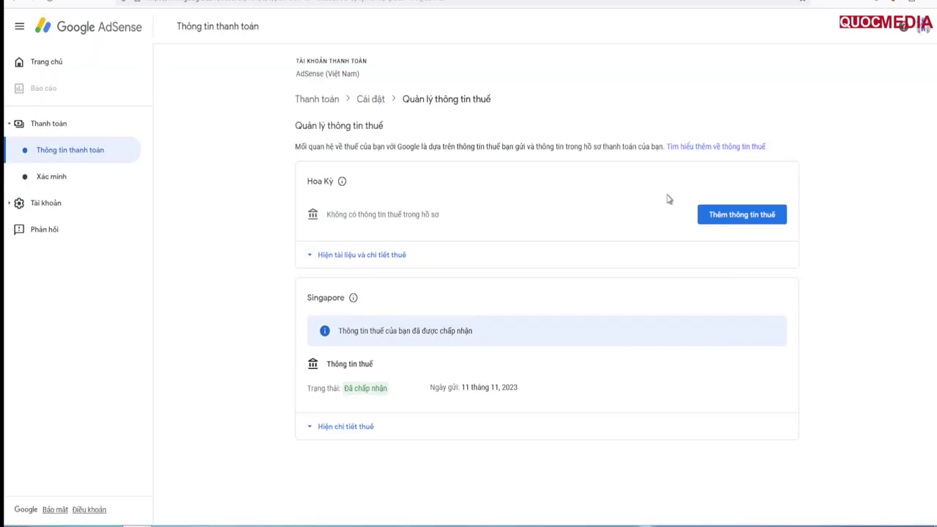
Start the Hoa Kỳ tax form, verify the account password, and select Cá nhân
left_click(741, 215)
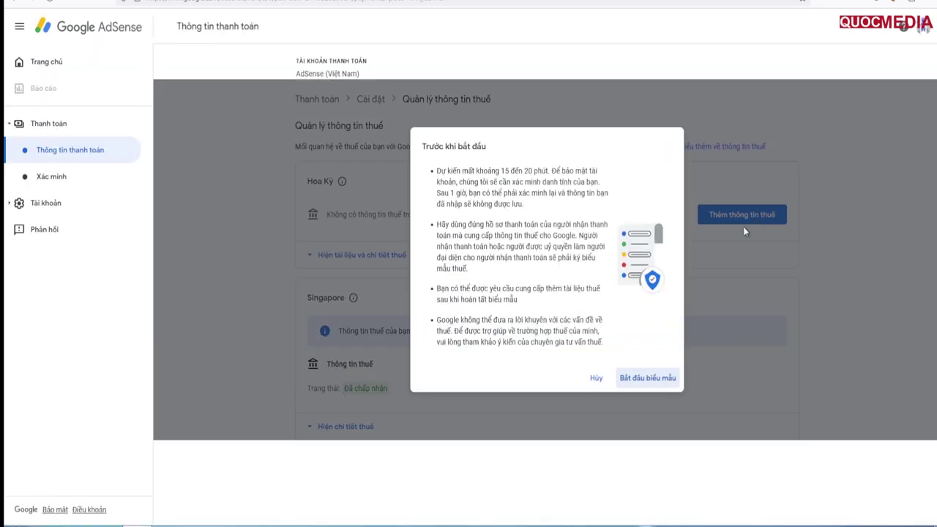
left_click(645, 382)
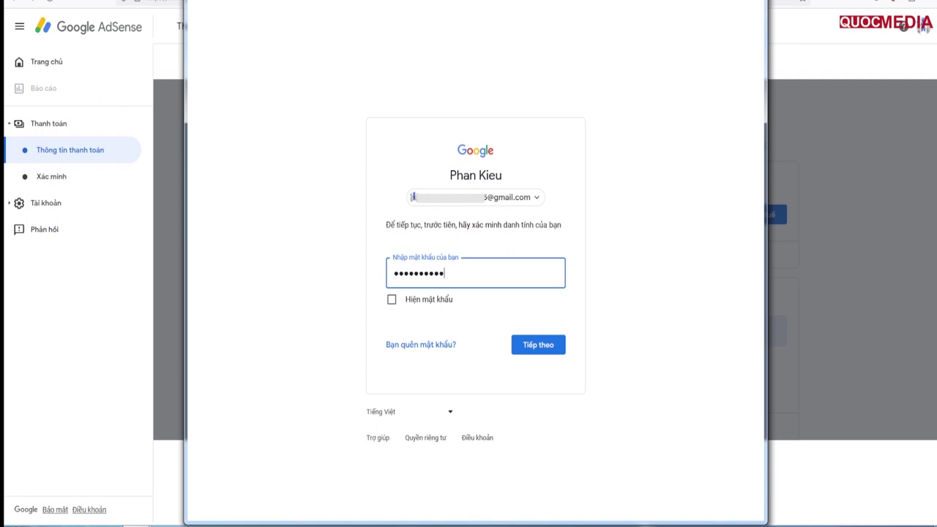
left_click(560, 351)
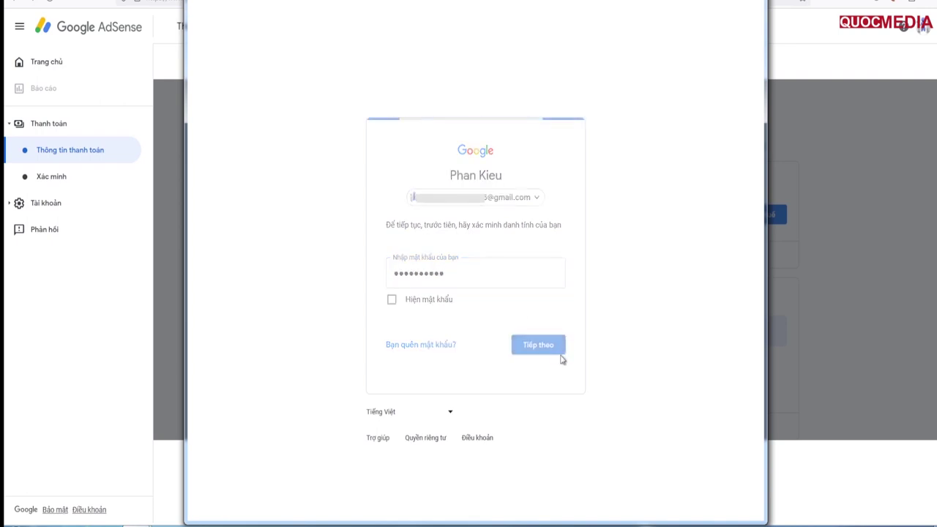
left_click(337, 226)
Answer Không to US citizenship or residency and choose the W-8BEN form
left_click(347, 279)
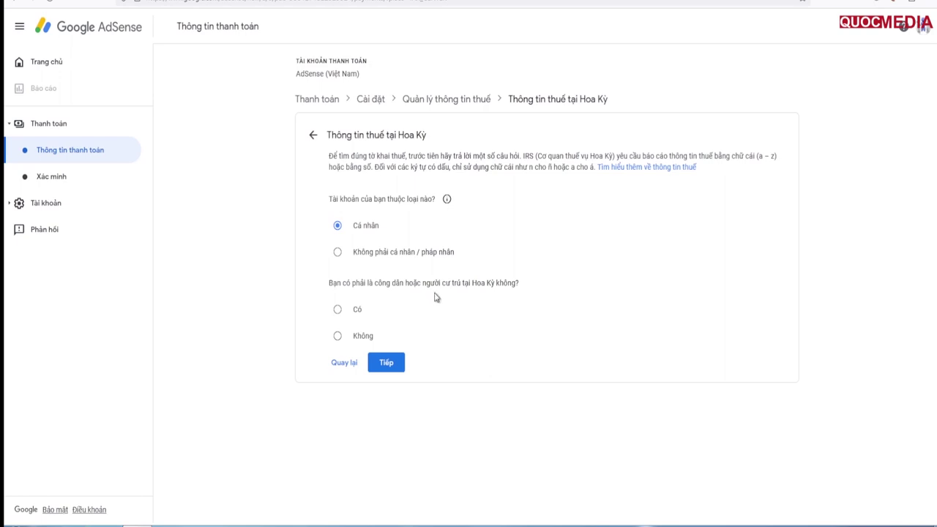
left_click(337, 337)
left_click(386, 362)
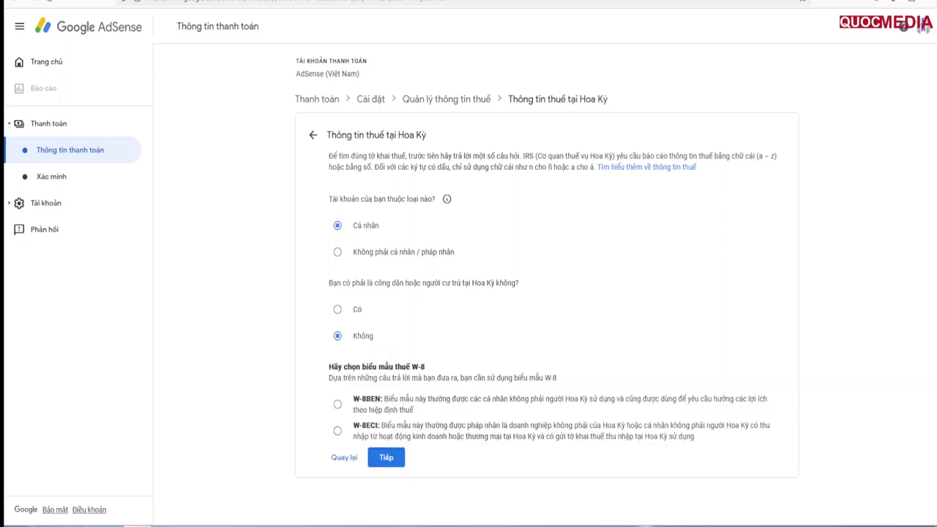
left_click(337, 405)
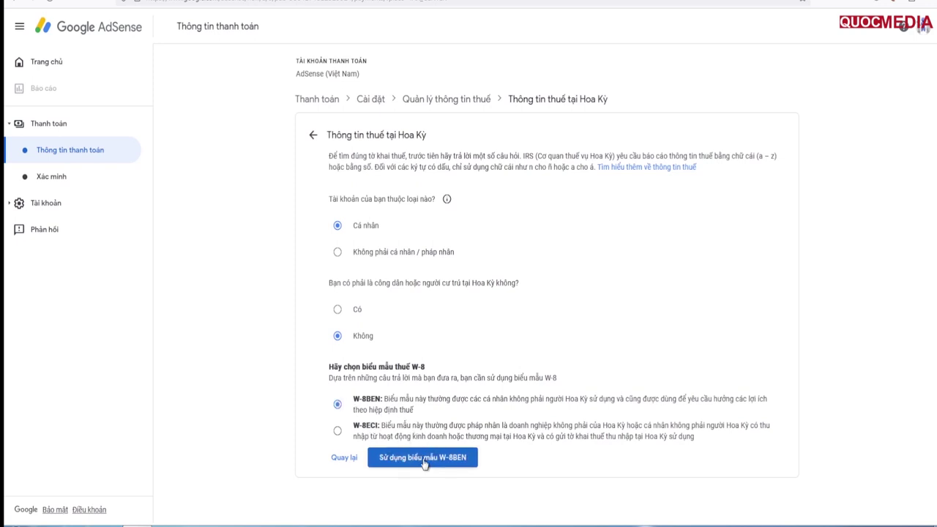
left_click(424, 458)
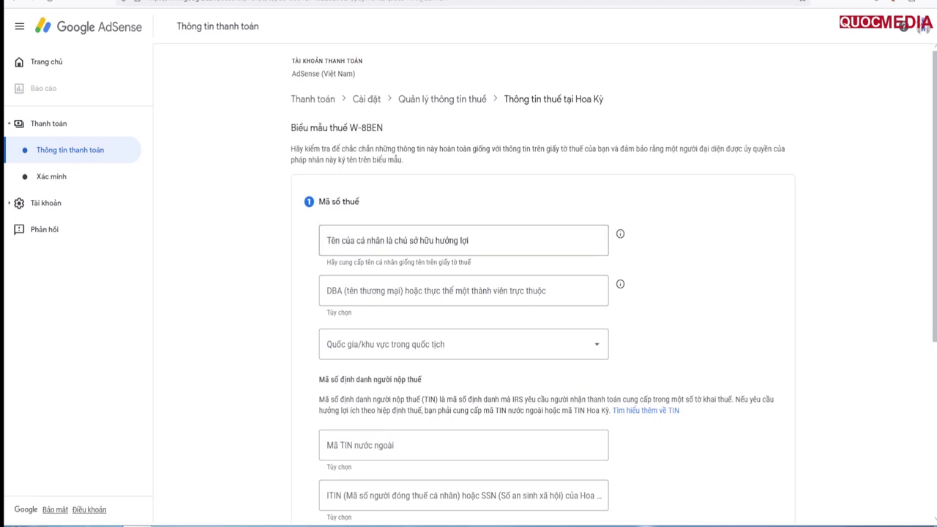
Set the beneficial owner's country of citizenship to Việt Nam
left_click(463, 240)
left_click(358, 345)
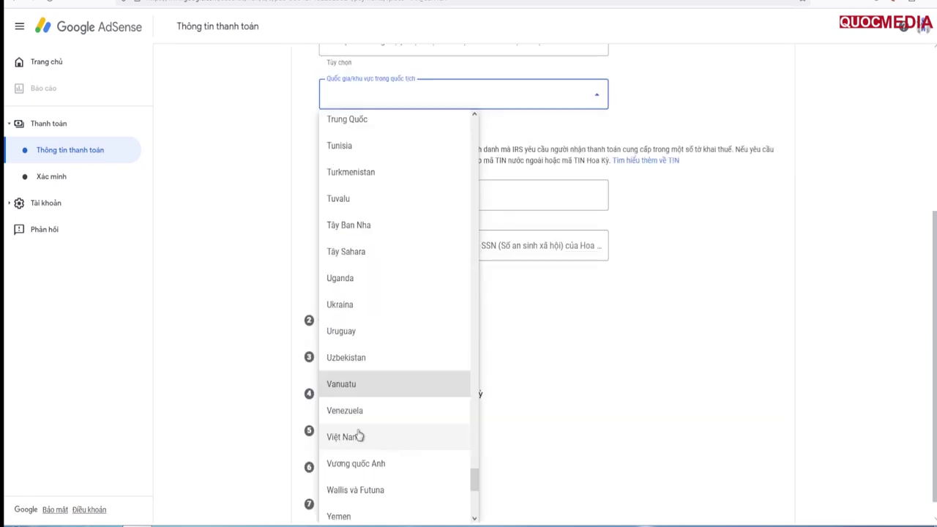
left_click(358, 437)
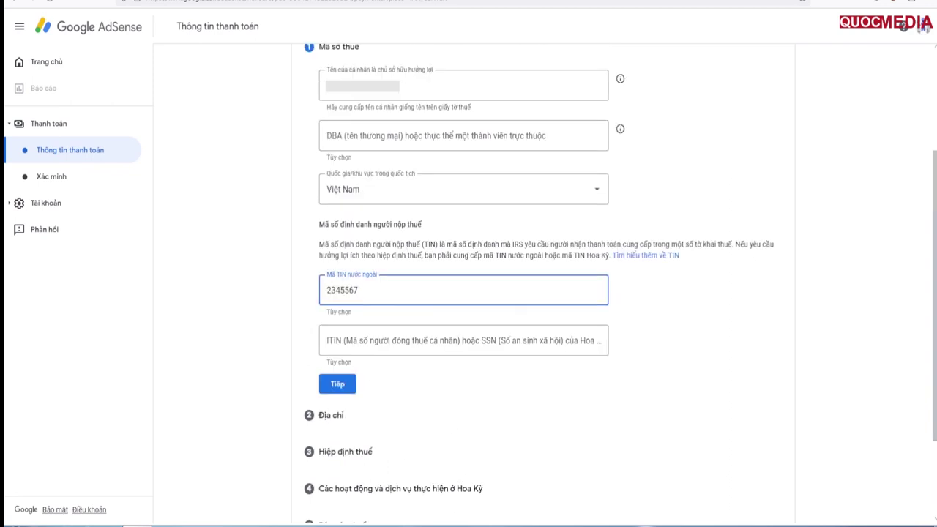
Paste the foreign TIN, correct its last digits, and complete the tax ID step
key("ctrl+a")
key("ctrl+v")
key("shift+Left")
key("shift+Left")
key("shift+Left")
type("65")
type("53")
left_click(280, 315)
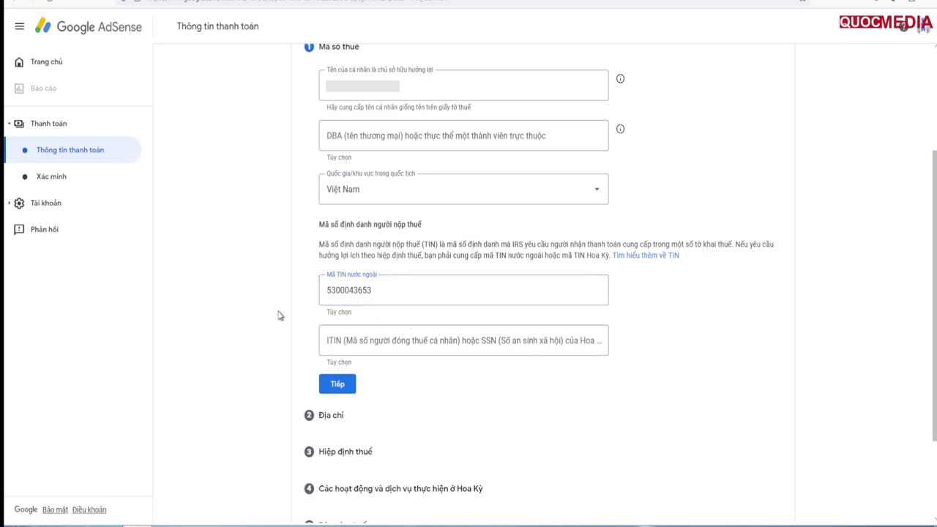
left_click(337, 384)
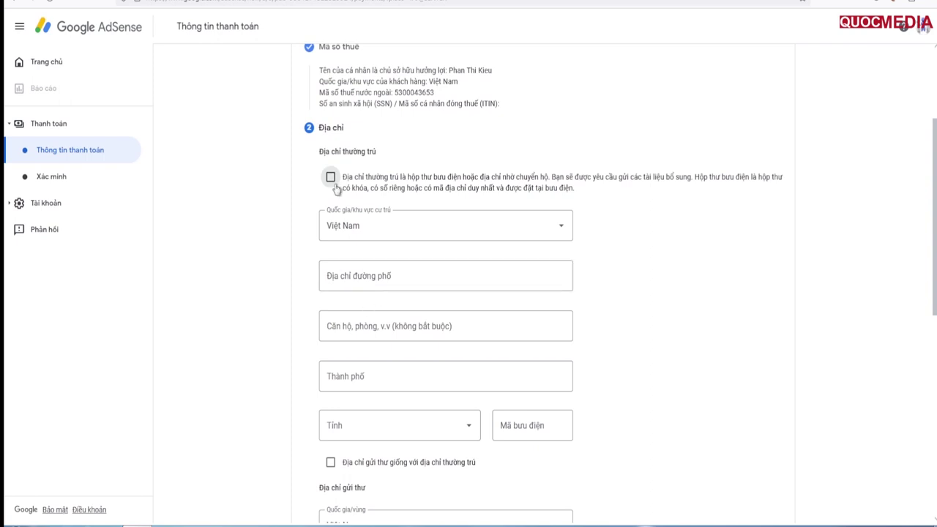
Decline treaty benefits and declare no US services, confirming work was done outside the US
scroll(429, 347, "down", 2)
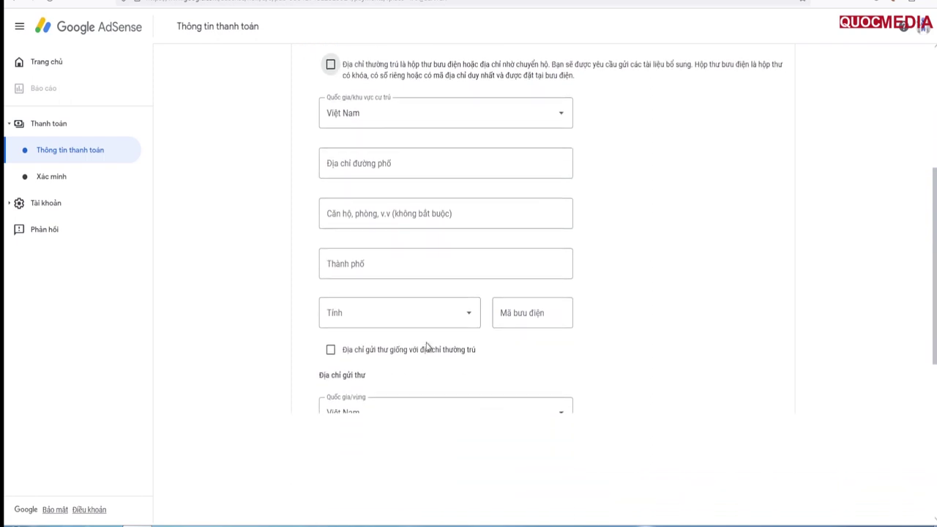
scroll(428, 347, "down", 4)
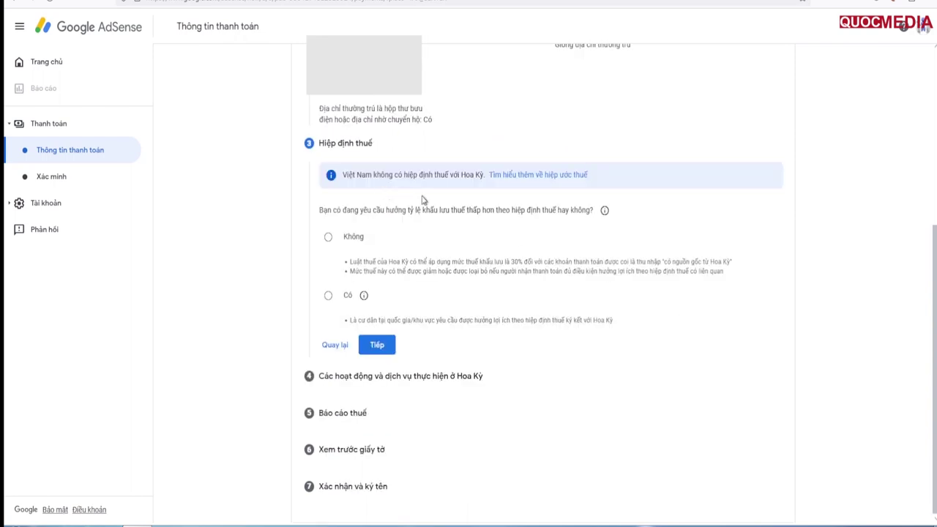
left_click(328, 237)
left_click(375, 353)
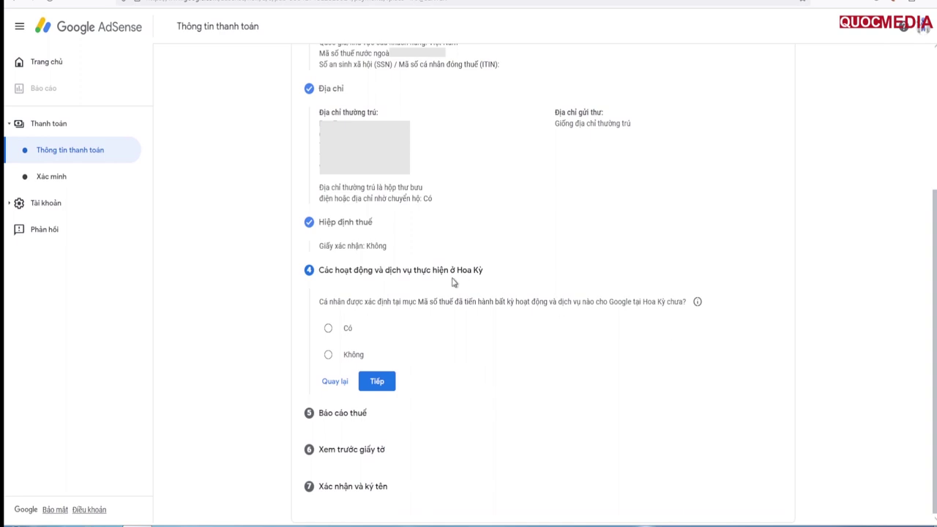
left_click(328, 354)
left_click(338, 378)
Choose paperless delivery of tax documents by accepting the agreement
left_click(377, 429)
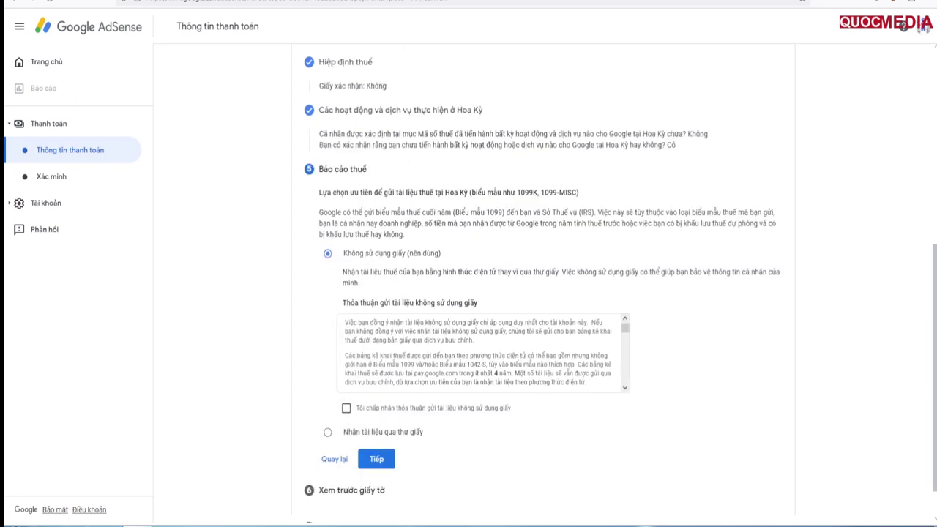
left_click(346, 408)
scroll(483, 351, "down", 2)
scroll(483, 351, "down", 3)
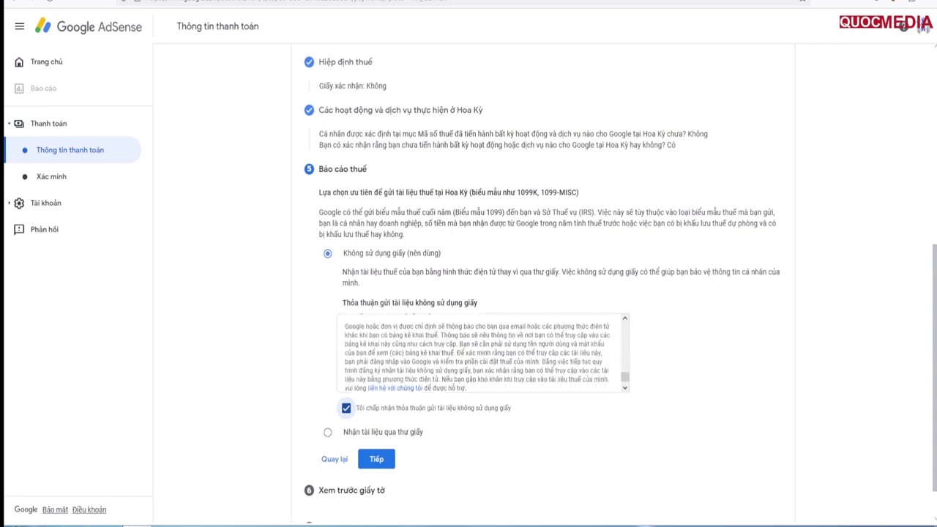
left_click(390, 457)
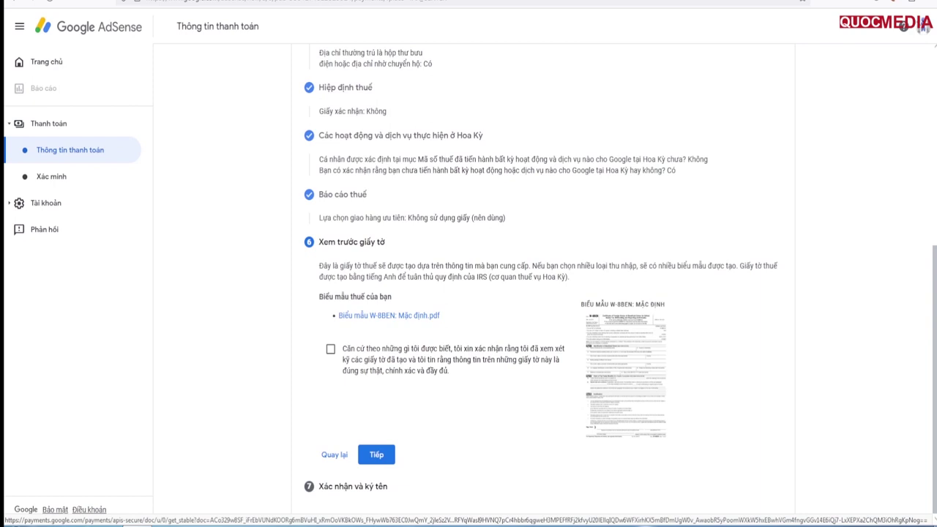
Confirm having reviewed the generated W-8BEN preview
left_click_drag(342, 349, 449, 371)
left_click(331, 349)
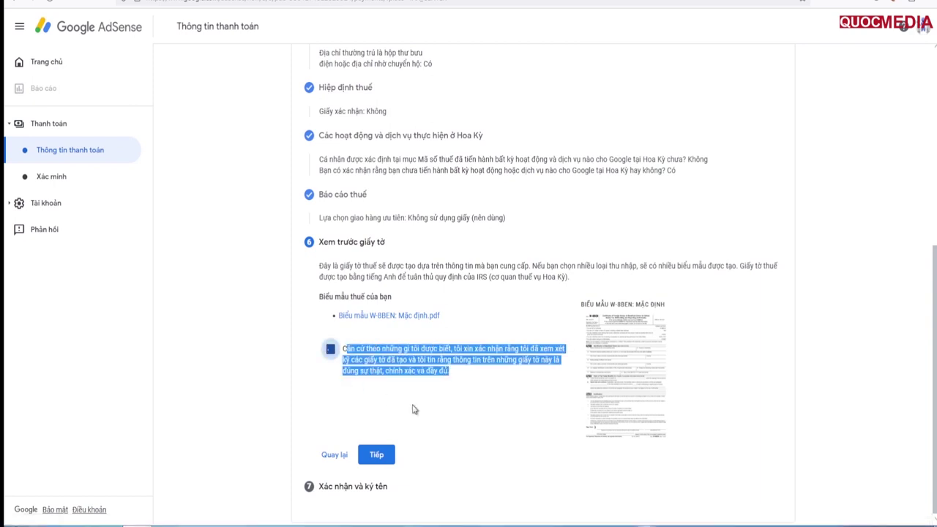
left_click(376, 454)
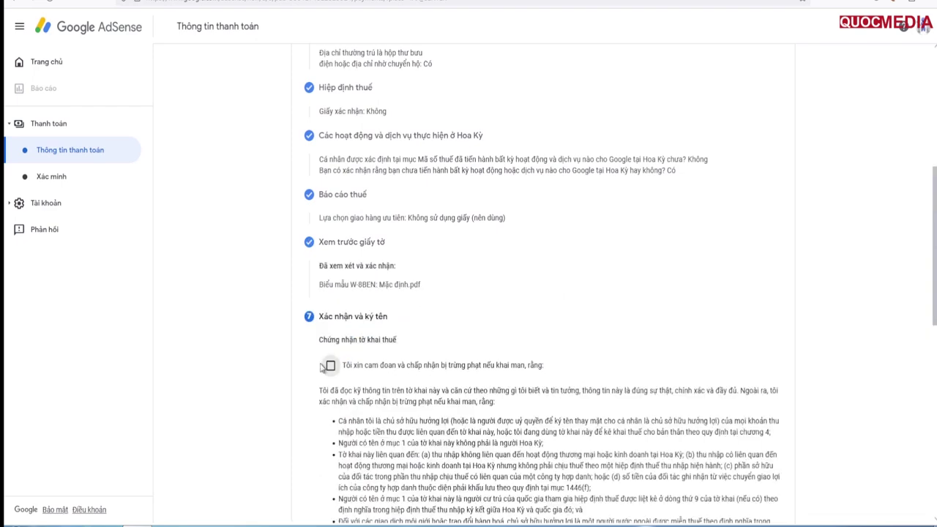
Accept the 'Tôi xin cam đoan' certification and declare no change in circumstances since 2023
left_click(325, 366)
scroll(326, 367, "down", 4)
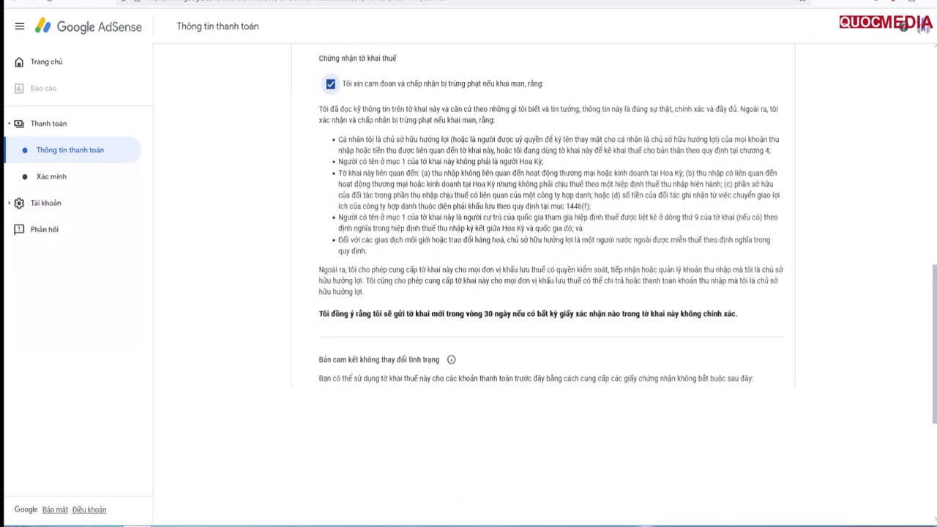
scroll(530, 422, "down", 3)
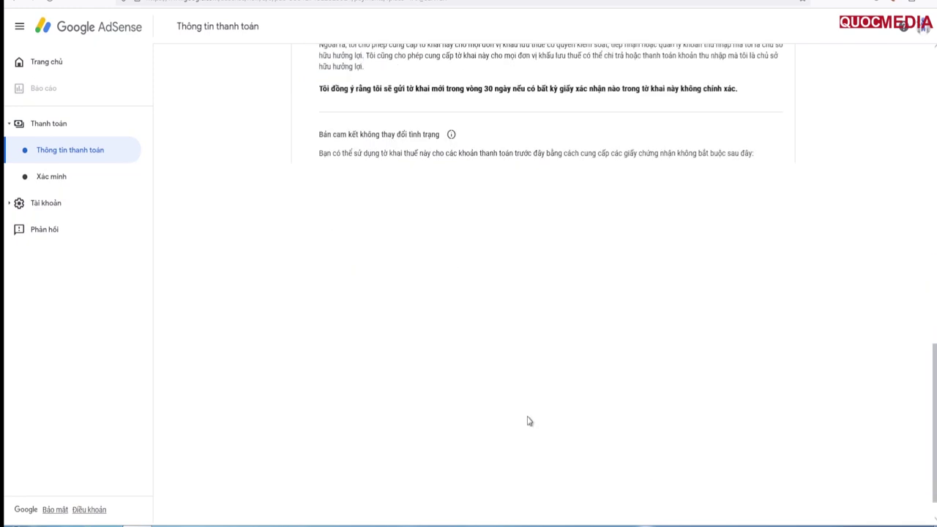
scroll(530, 422, "up", 5)
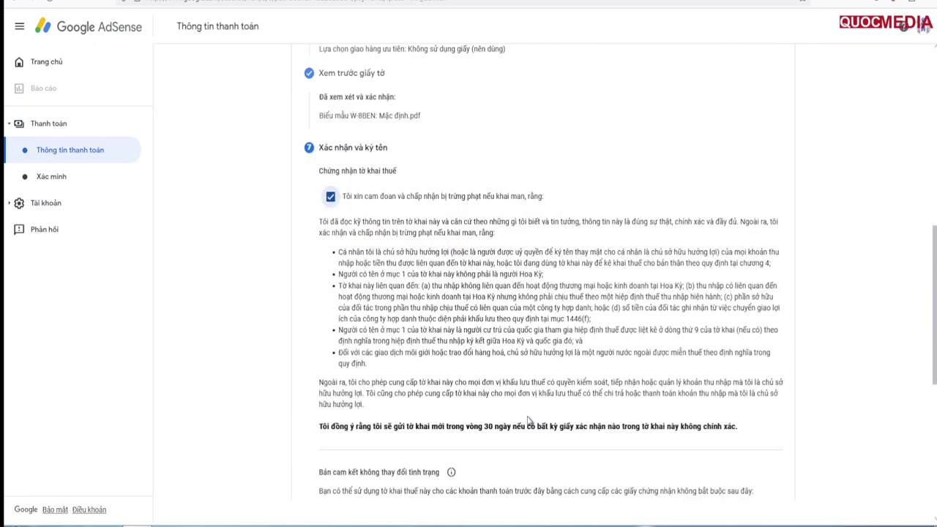
scroll(572, 405, "down", 1)
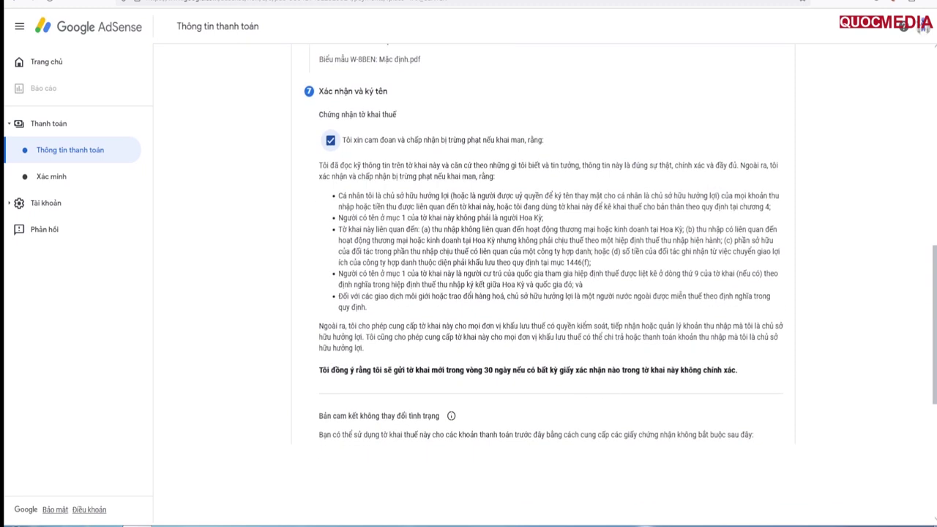
scroll(369, 448, "down", 3)
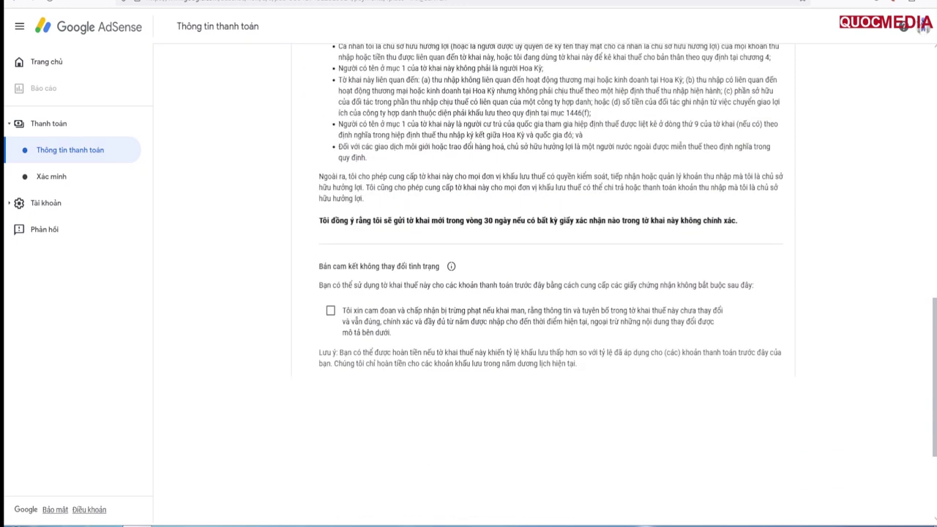
left_click(331, 293)
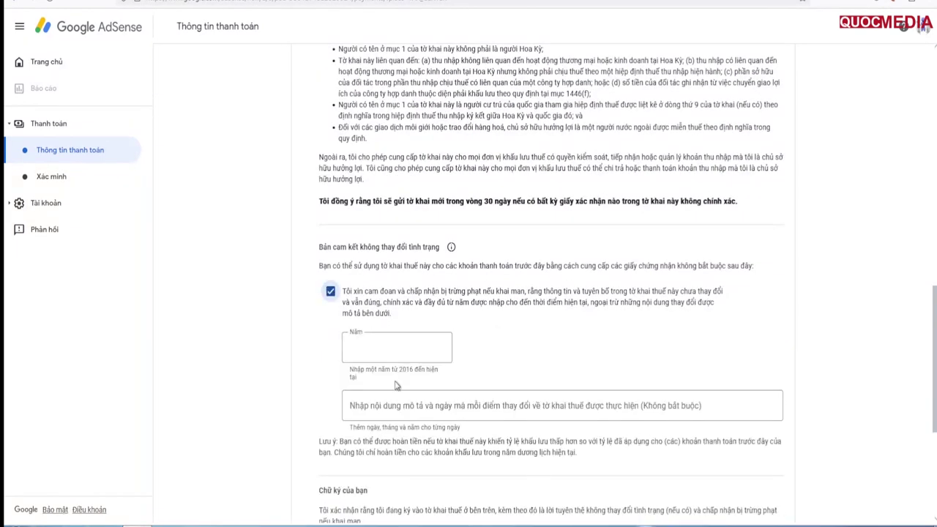
left_click(396, 348)
type("2020")
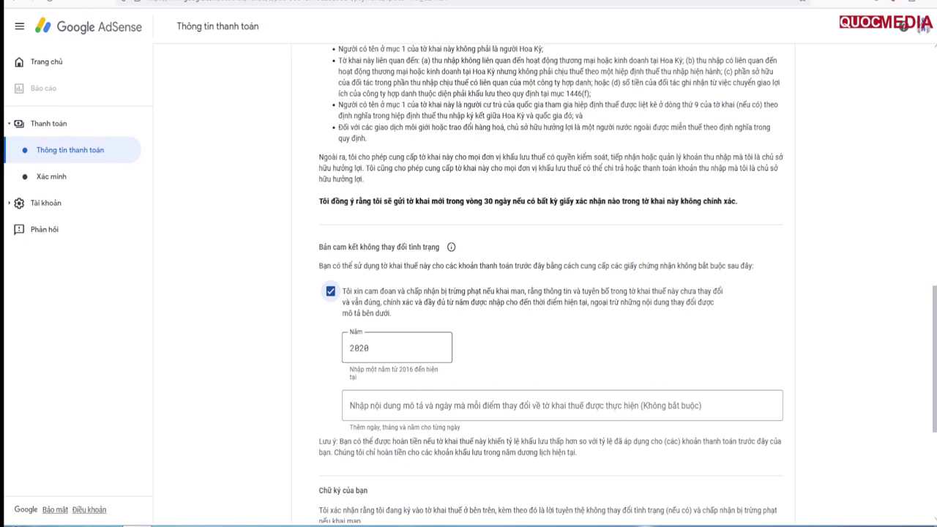
key("BackSpace")
type("3")
Confirm being the beneficial owner and submit the W-8BEN form
scroll(503, 309, "down", 3)
scroll(502, 309, "down", 1)
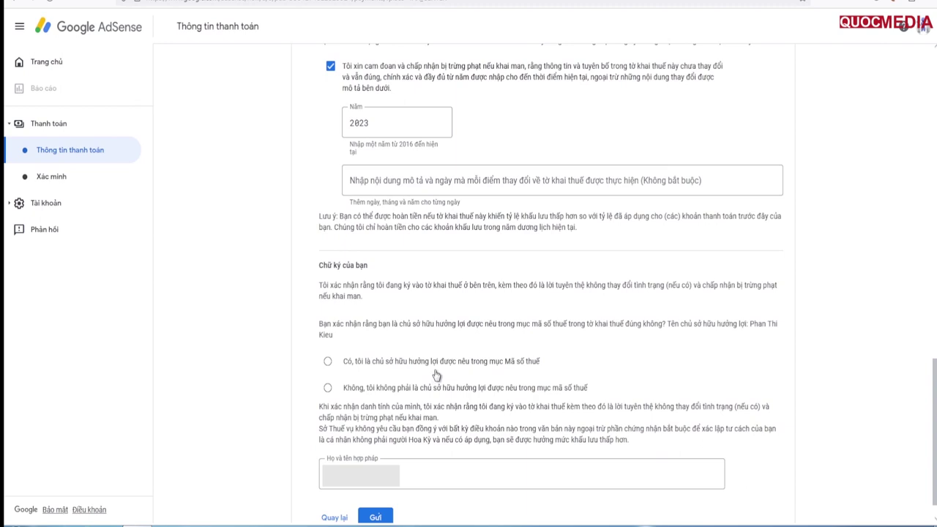
left_click(327, 361)
scroll(554, 284, "down", 1)
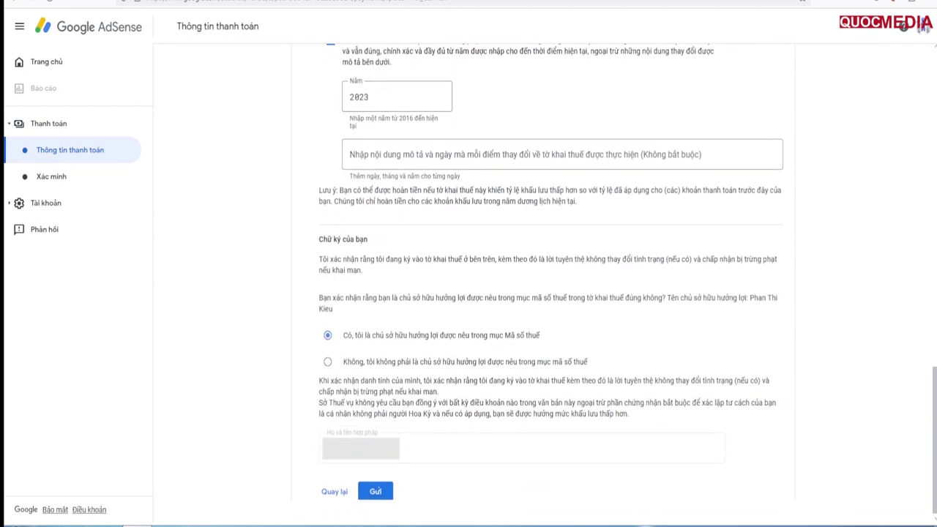
left_click(375, 493)
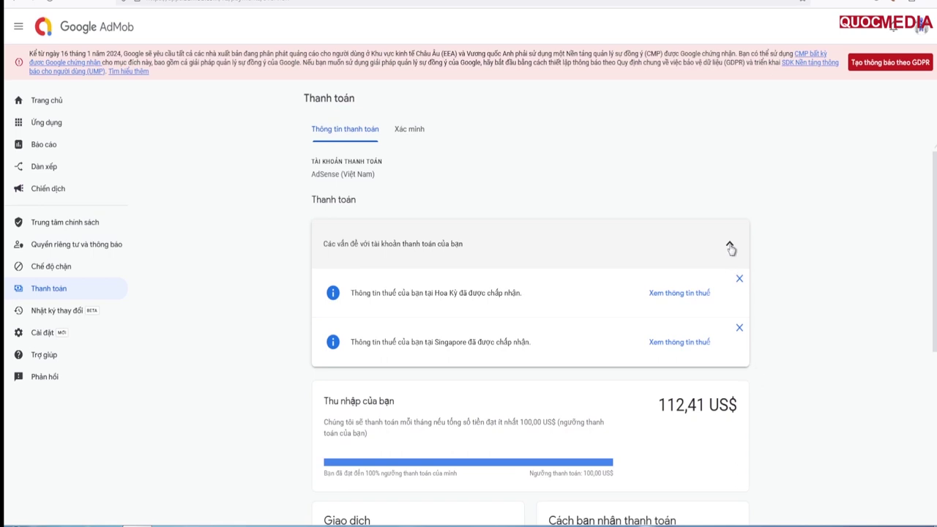
Check the Xác minh tab shows identity and address verified, then return to Thông tin thanh toán
left_click(409, 128)
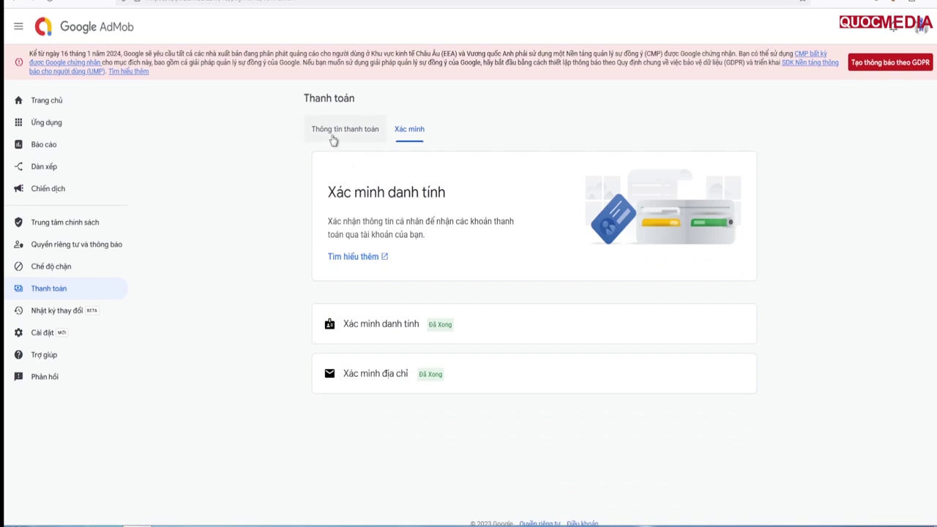
left_click(333, 139)
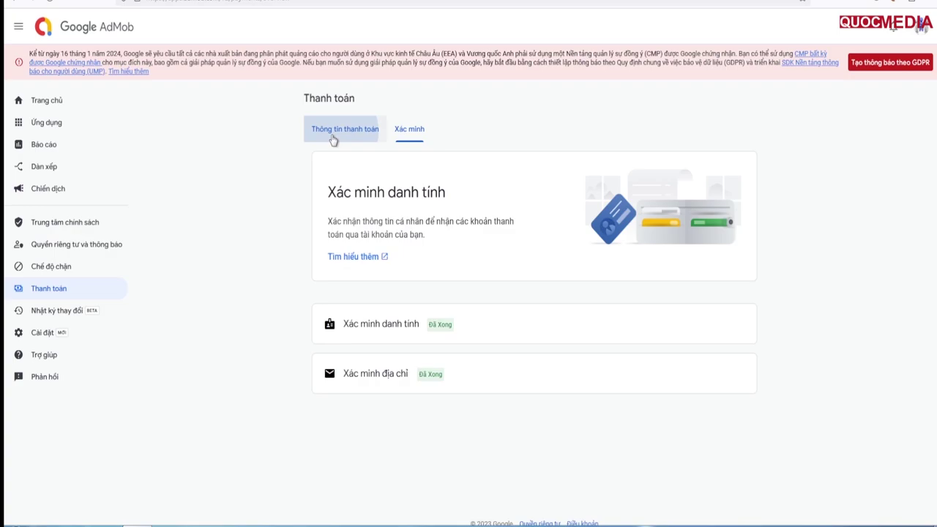